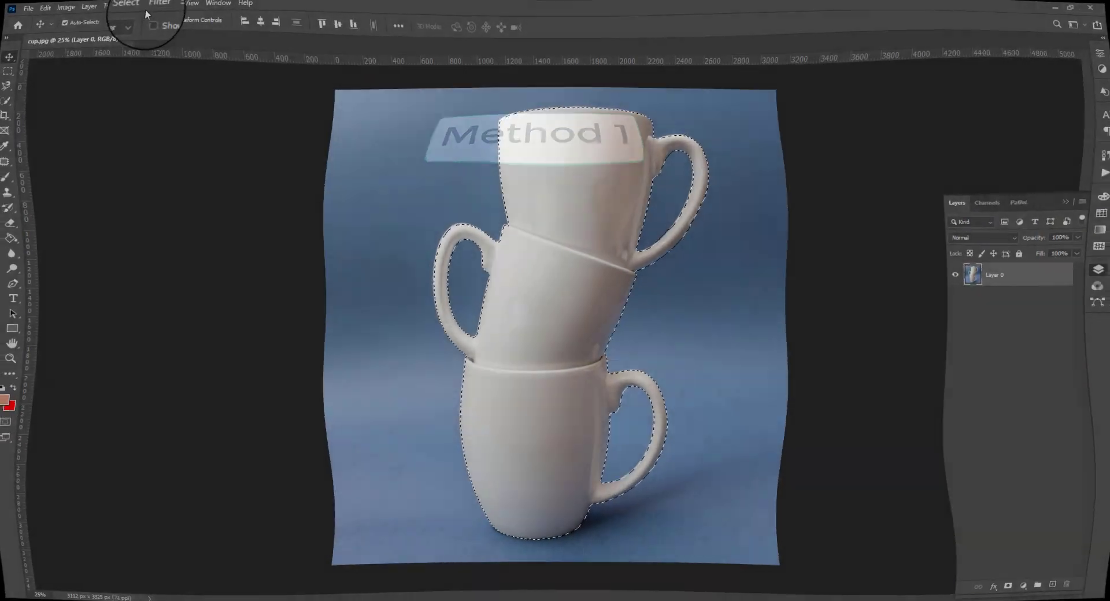
Remove the marching ants around the three stacked mugs with Select > Deselect.
{"action": "left_click", "coordinate": [141, 8]}
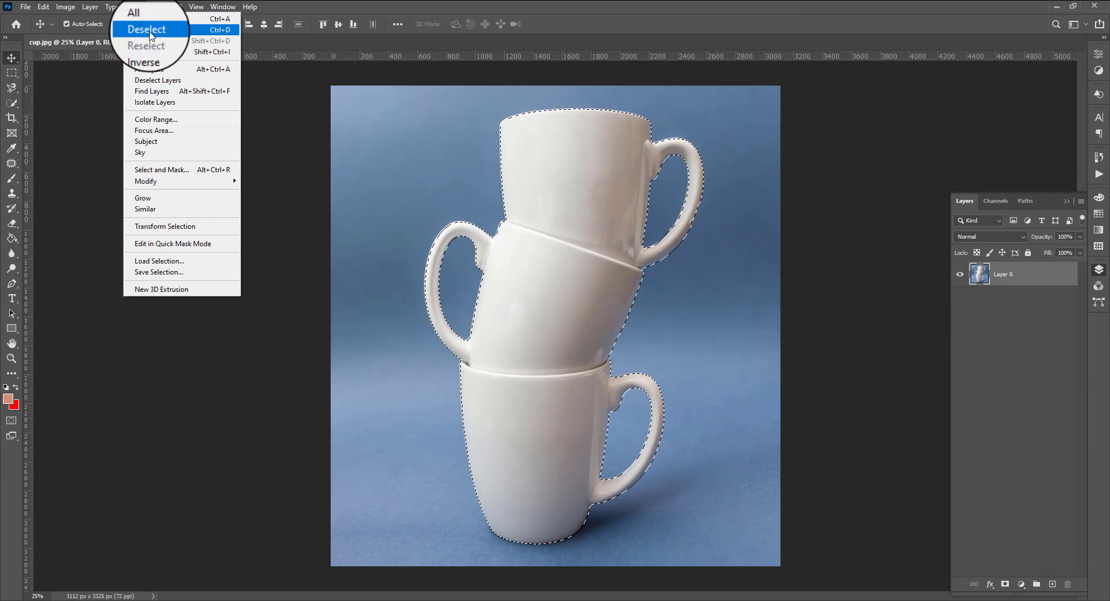
{"action": "left_click", "coordinate": [186, 30]}
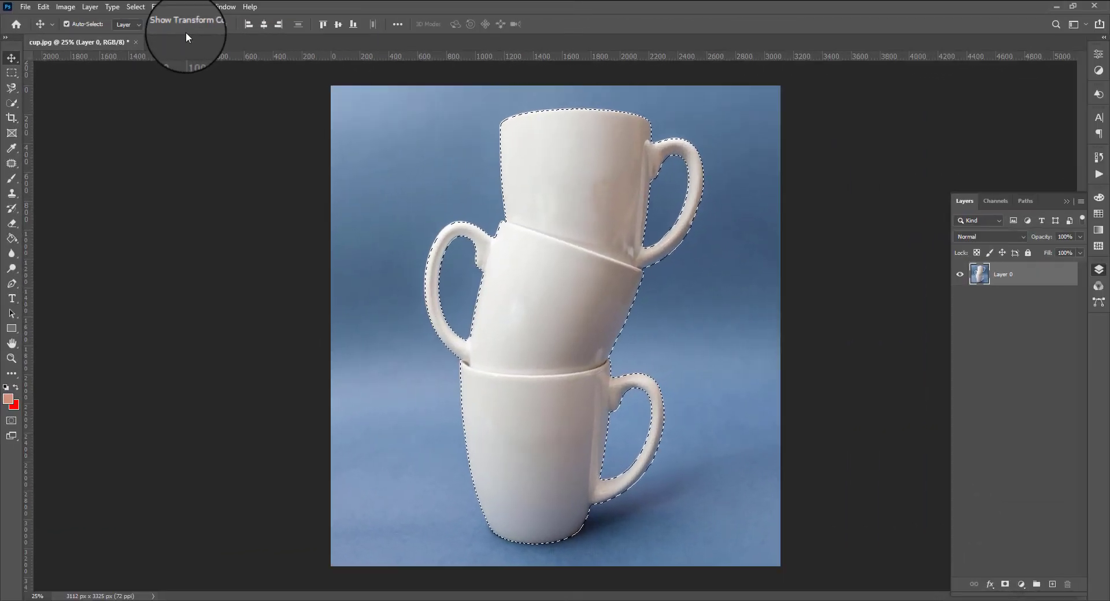
Clear the mug selection using the Ctrl+D deselect shortcut.
{"action": "key", "text": "ctrl+d"}
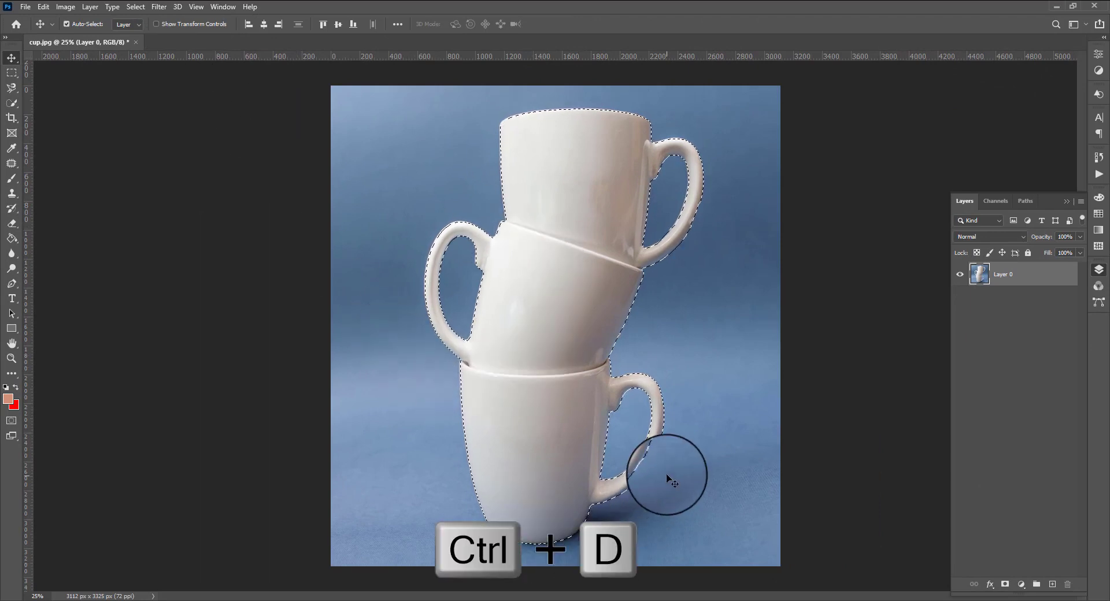
{"action": "key", "text": "ctrl+d"}
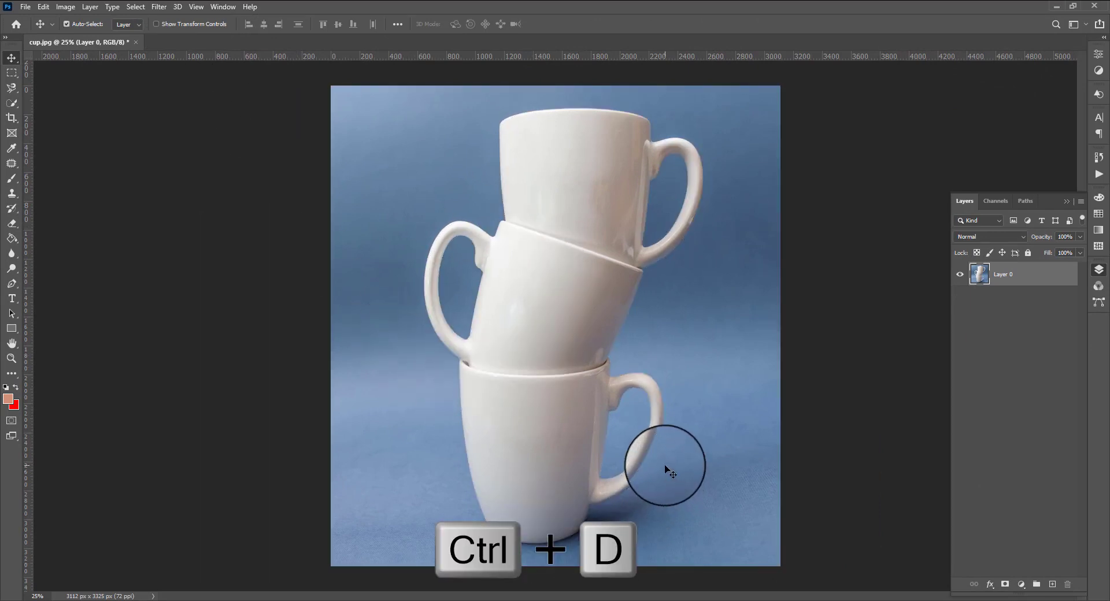
{"action": "key", "text": "ctrl"}
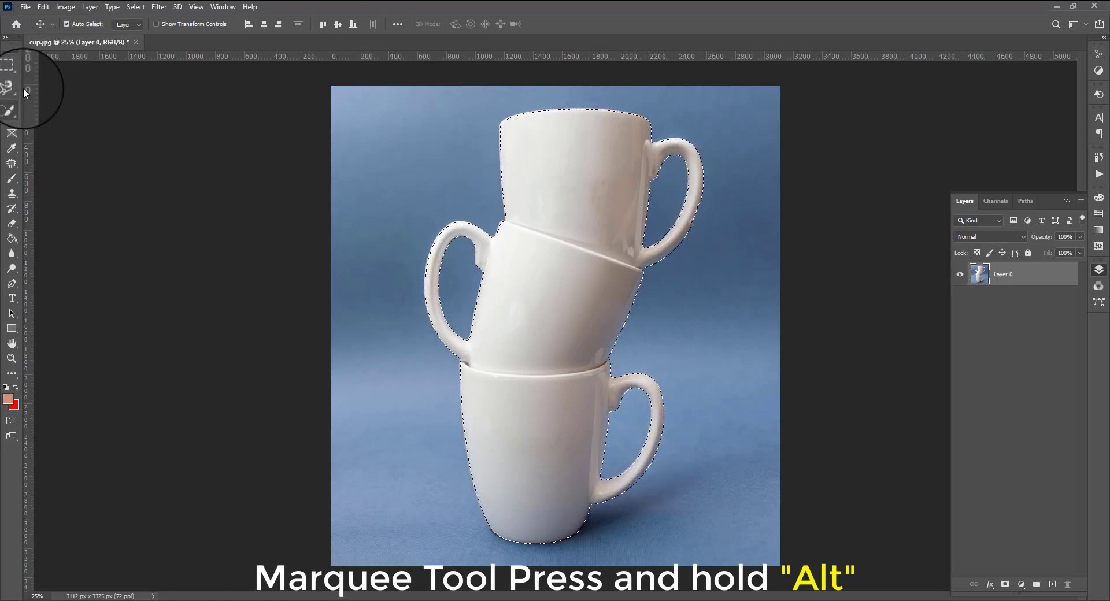
{"action": "left_click", "coordinate": [12, 74]}
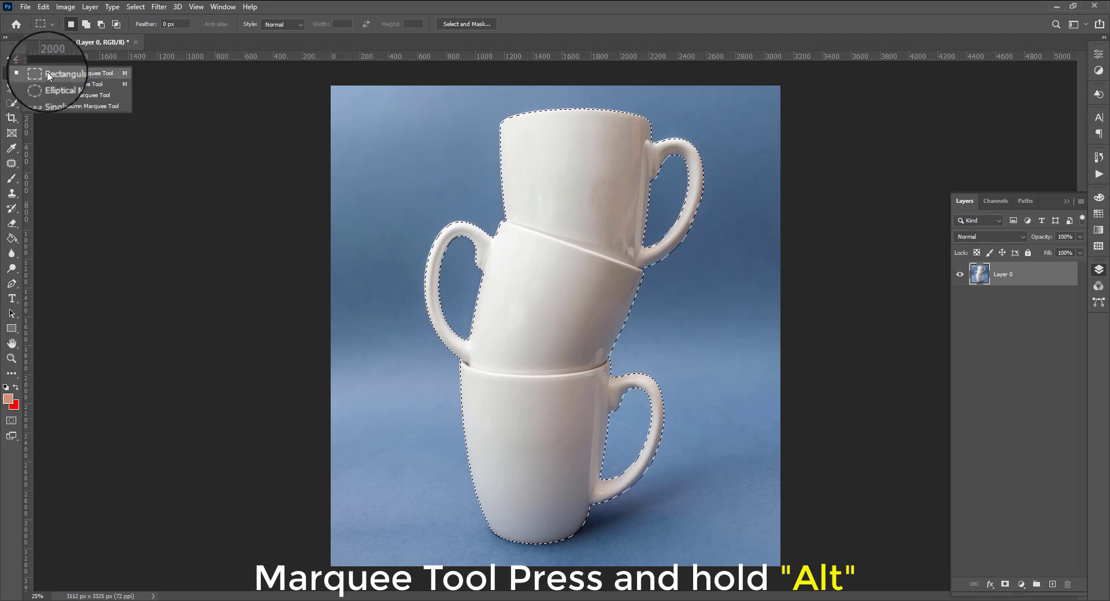
{"action": "left_click", "coordinate": [74, 73]}
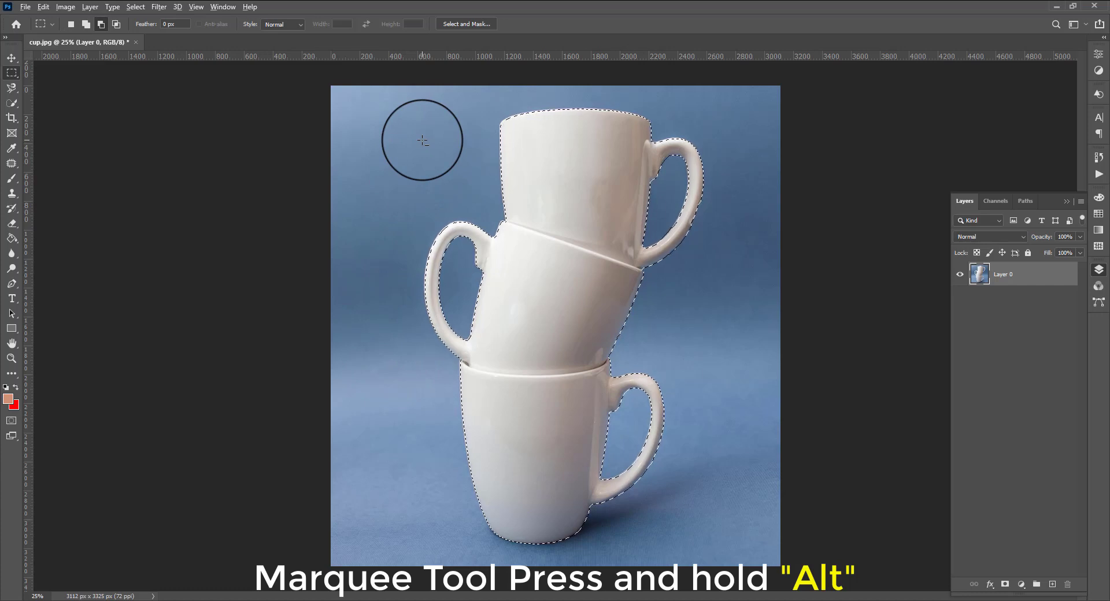
{"action": "left_click_drag", "start_coordinate": [423, 140], "coordinate": [712, 328]}
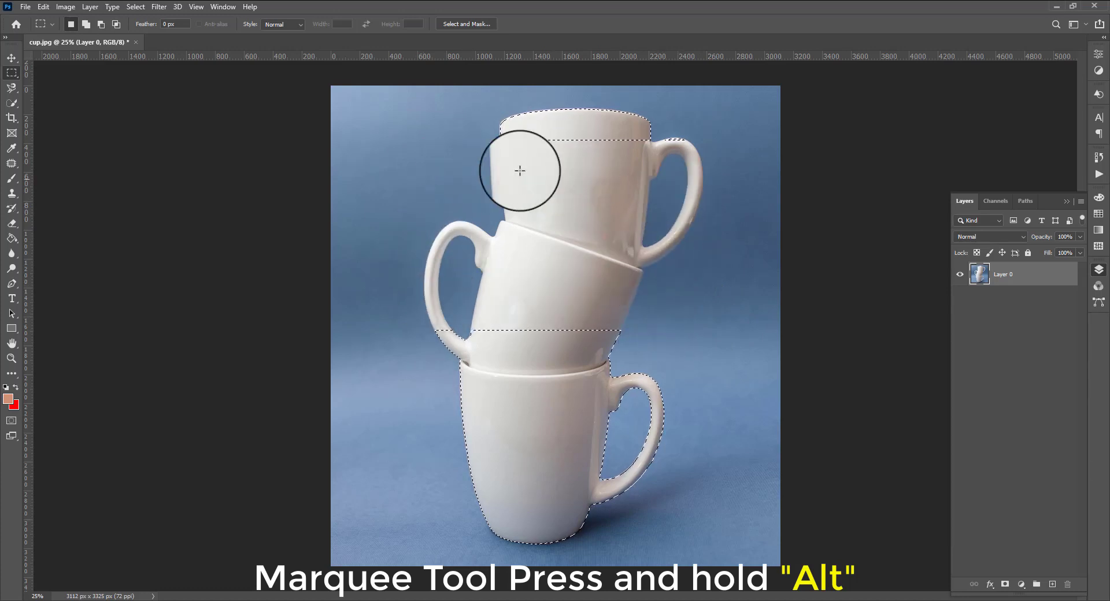
{"action": "key", "text": "ctrl+z"}
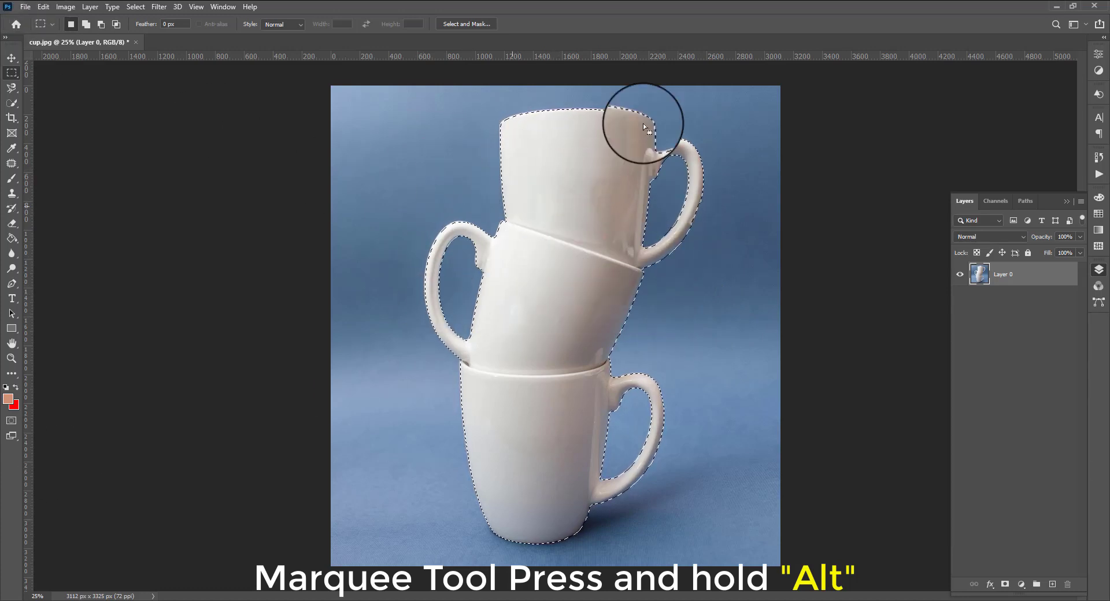
{"action": "right_click", "coordinate": [10, 78]}
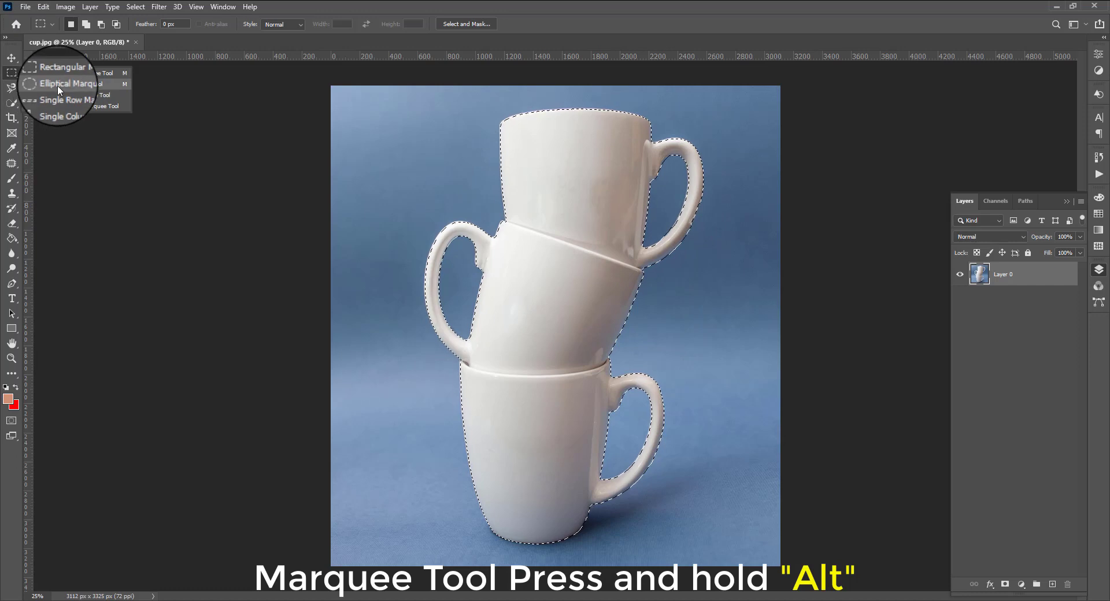
{"action": "left_click", "coordinate": [57, 85]}
{"action": "left_click_drag", "start_coordinate": [462, 480], "coordinate": [634, 567]}
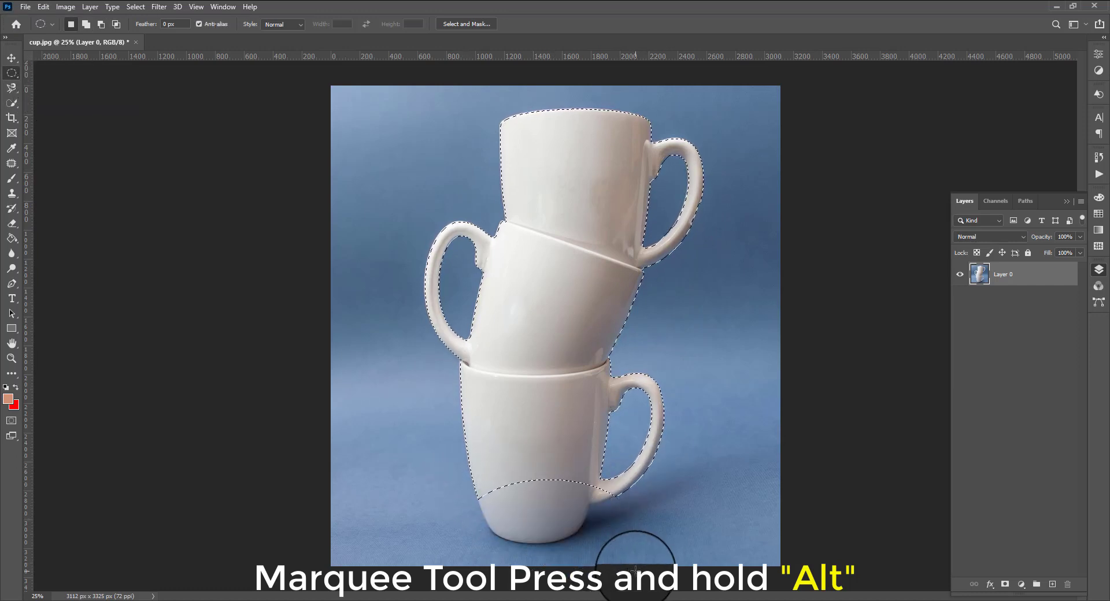
{"action": "left_click_drag", "start_coordinate": [411, 289], "coordinate": [661, 412]}
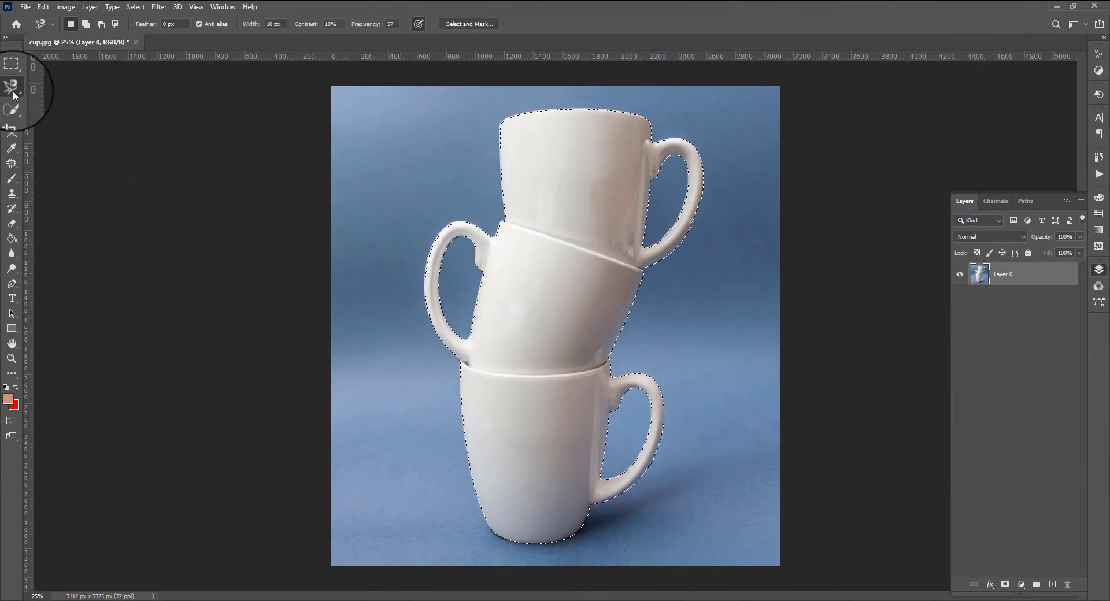
Switch to the freehand Lasso and subtract loops across the top and bottom mugs.
{"action": "right_click", "coordinate": [12, 88]}
{"action": "left_click", "coordinate": [58, 88]}
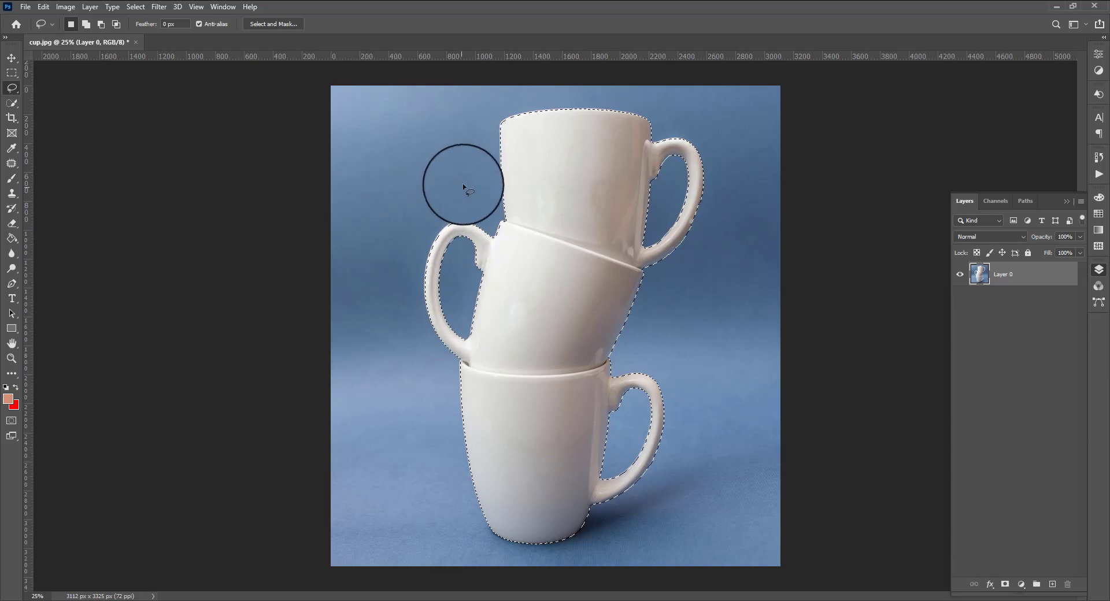
{"action": "mouse_move", "coordinate": [463, 173]}
{"action": "left_mouse_down"}
{"action": "mouse_move", "coordinate": [738, 186]}
{"action": "mouse_move", "coordinate": [588, 95]}
{"action": "mouse_move", "coordinate": [484, 106]}
{"action": "left_mouse_up"}
{"action": "left_click_drag", "start_coordinate": [460, 166], "coordinate": [463, 174]}
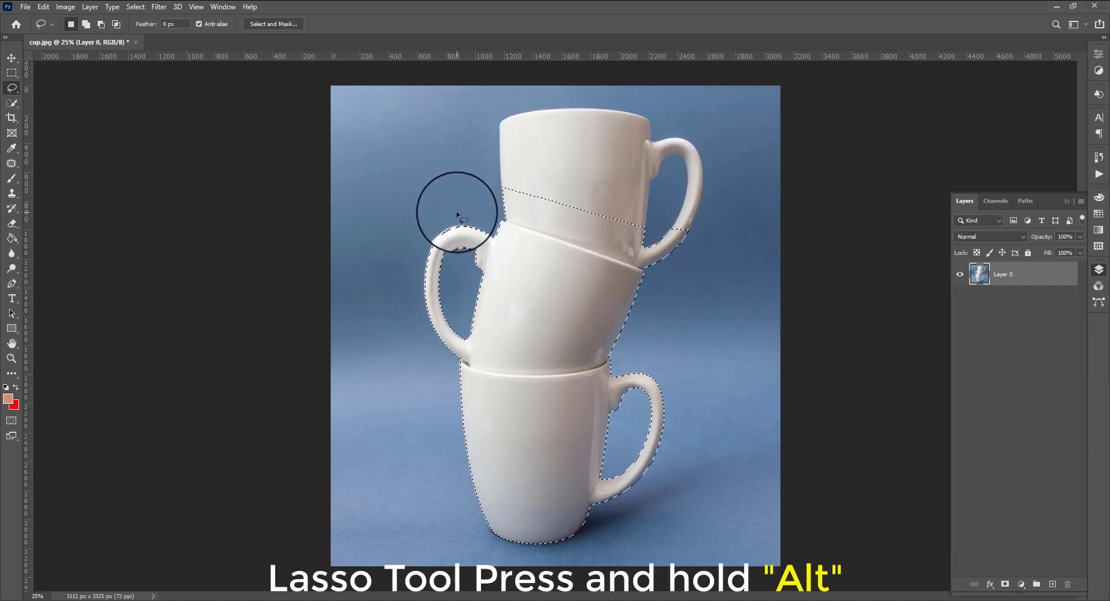
{"action": "mouse_move", "coordinate": [648, 516]}
{"action": "left_mouse_down"}
{"action": "mouse_move", "coordinate": [564, 442]}
{"action": "mouse_move", "coordinate": [422, 503]}
{"action": "mouse_move", "coordinate": [598, 554]}
{"action": "left_mouse_up"}
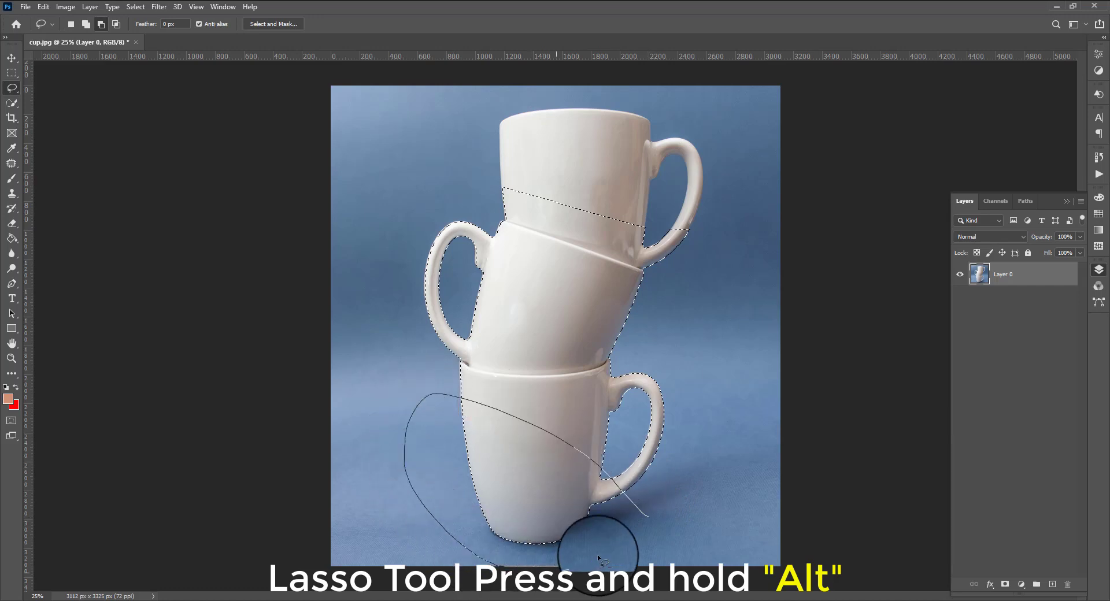
{"action": "left_click_drag", "start_coordinate": [648, 514], "coordinate": [665, 553]}
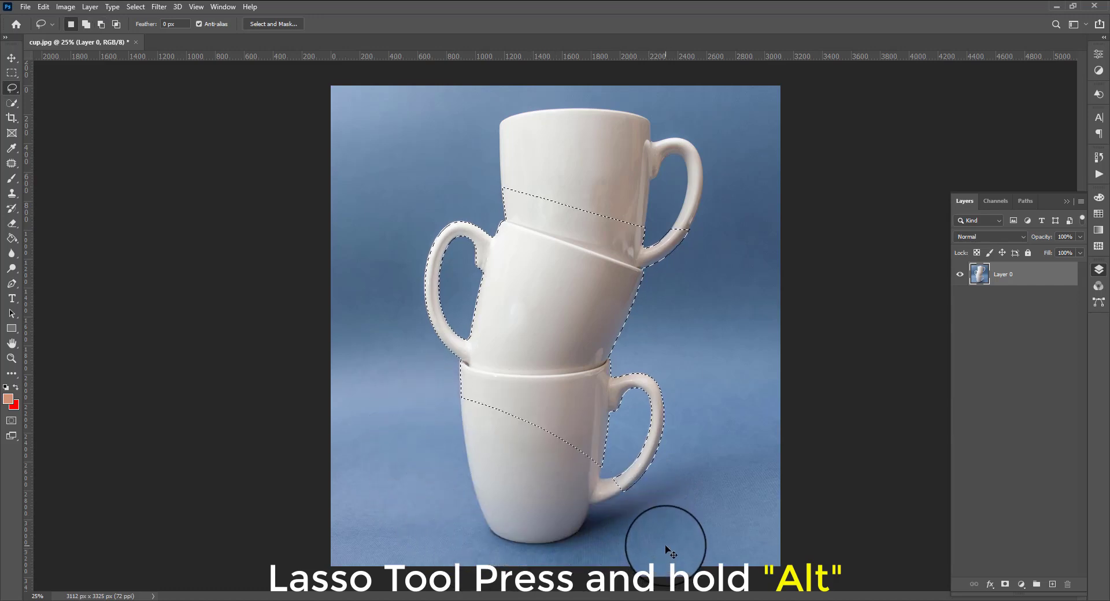
With the Polygonal Lasso, cut a straight-edged block off the top mug's upper part.
{"action": "right_click", "coordinate": [18, 89]}
{"action": "left_click", "coordinate": [60, 99]}
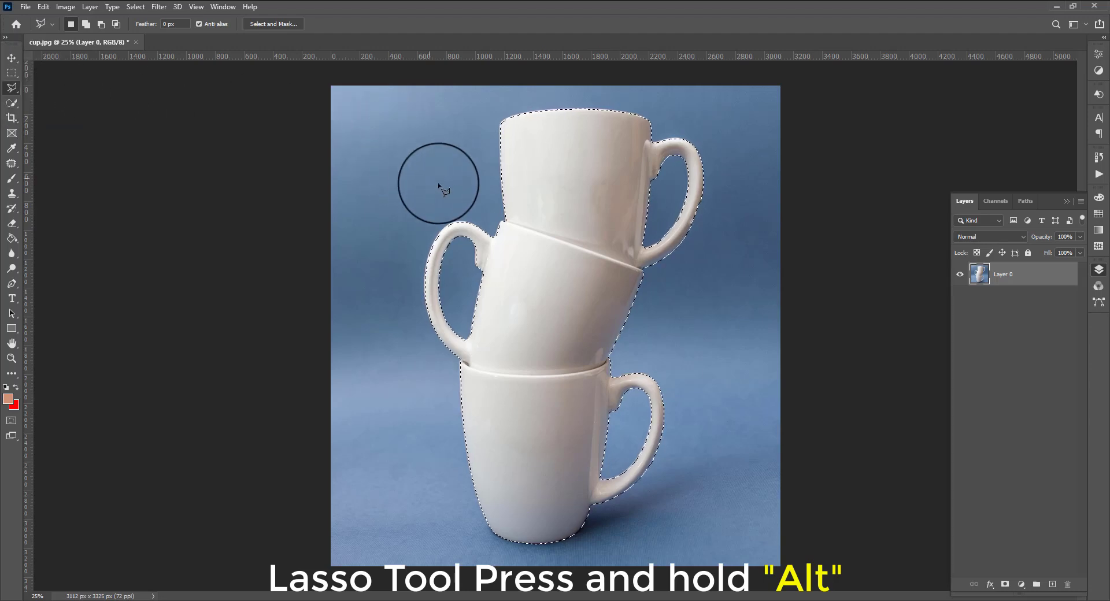
{"action": "left_click", "coordinate": [459, 189]}
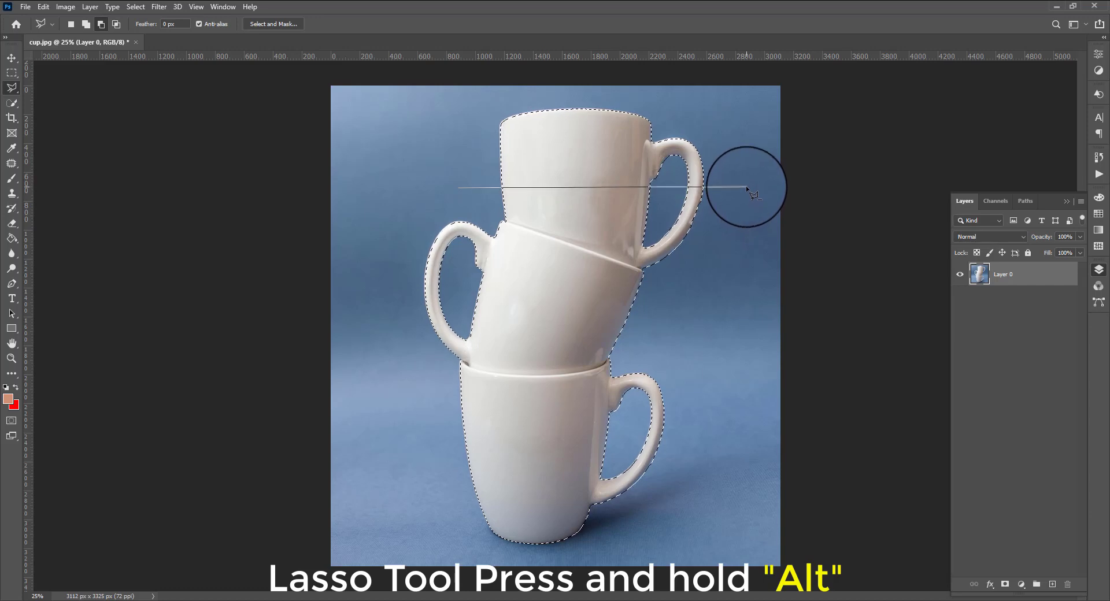
{"action": "left_click", "coordinate": [746, 186], "text": "alt"}
{"action": "left_click", "coordinate": [736, 100], "text": "alt"}
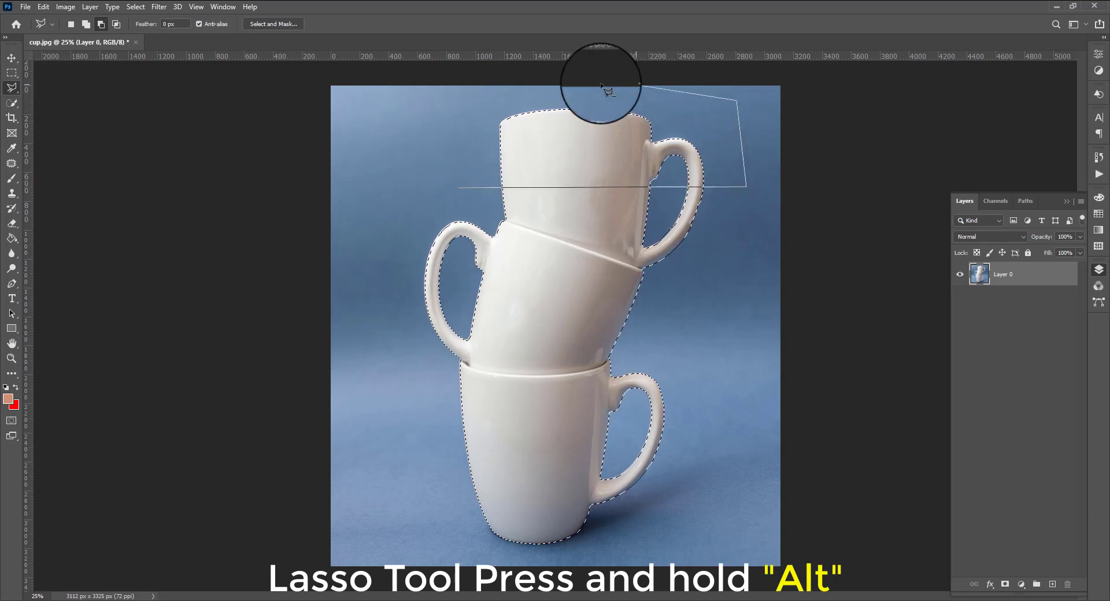
{"action": "left_click", "coordinate": [481, 98], "text": "alt"}
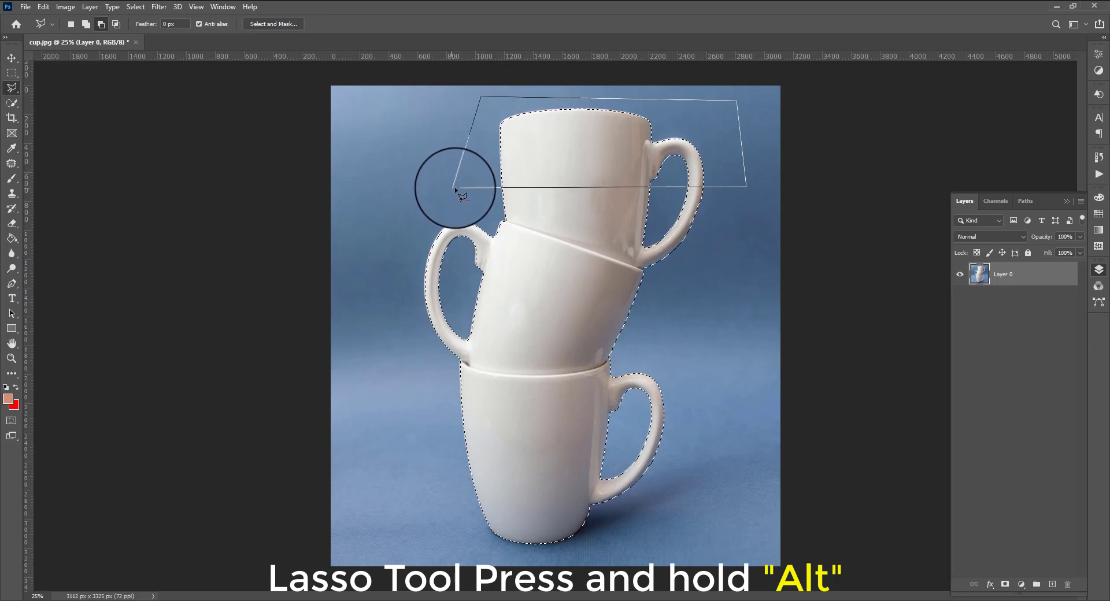
{"action": "double_click", "coordinate": [459, 187]}
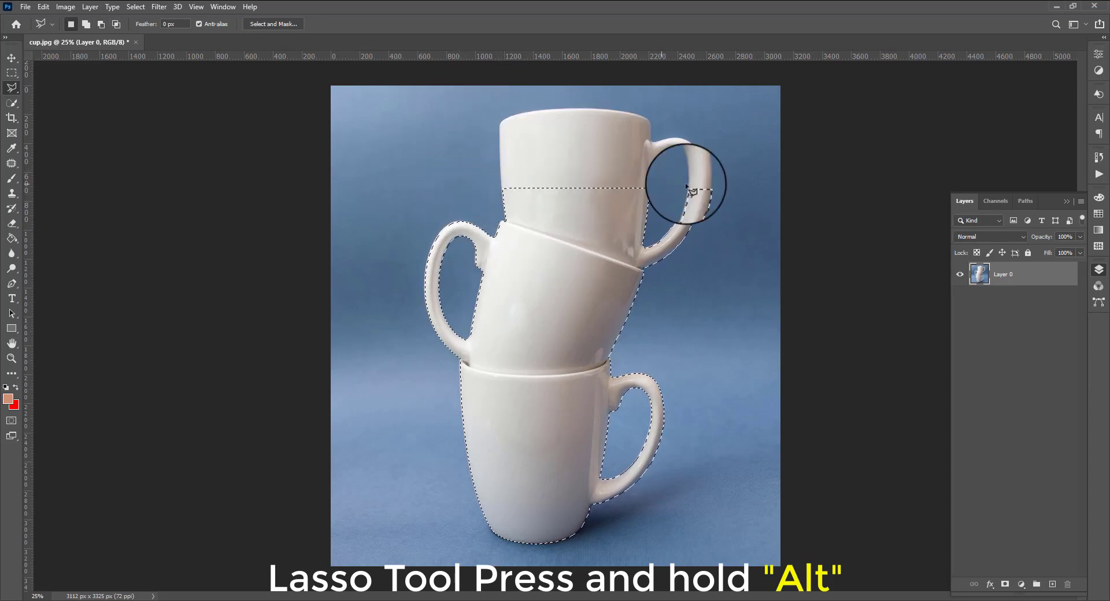
Subtract a straight-edged band across the middle mug, then restore it as one selected region.
{"action": "left_click", "coordinate": [394, 300], "text": "alt"}
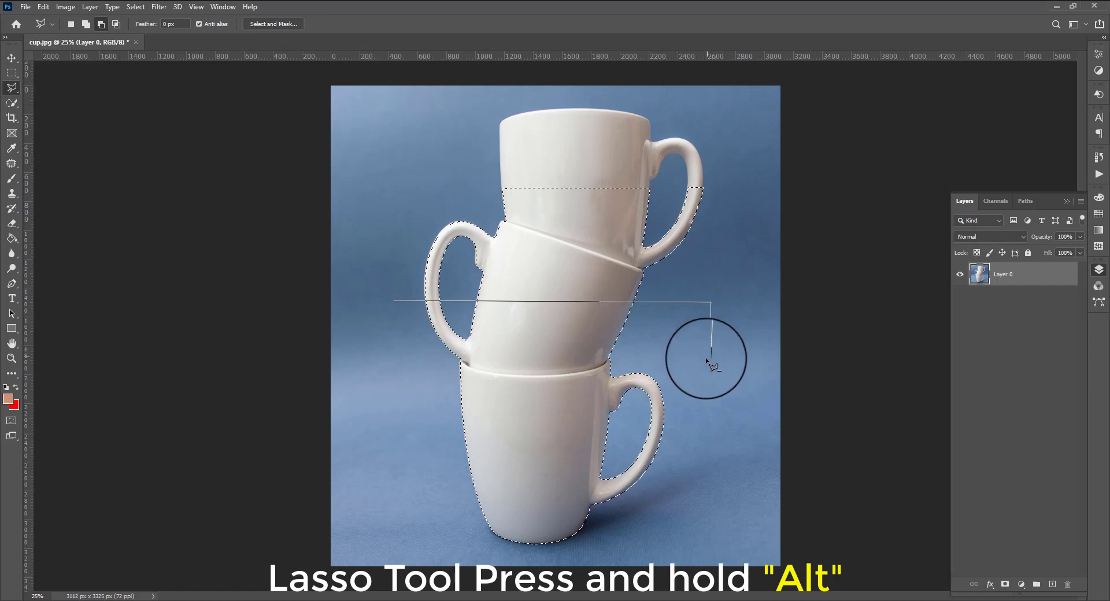
{"action": "left_click", "coordinate": [681, 355]}
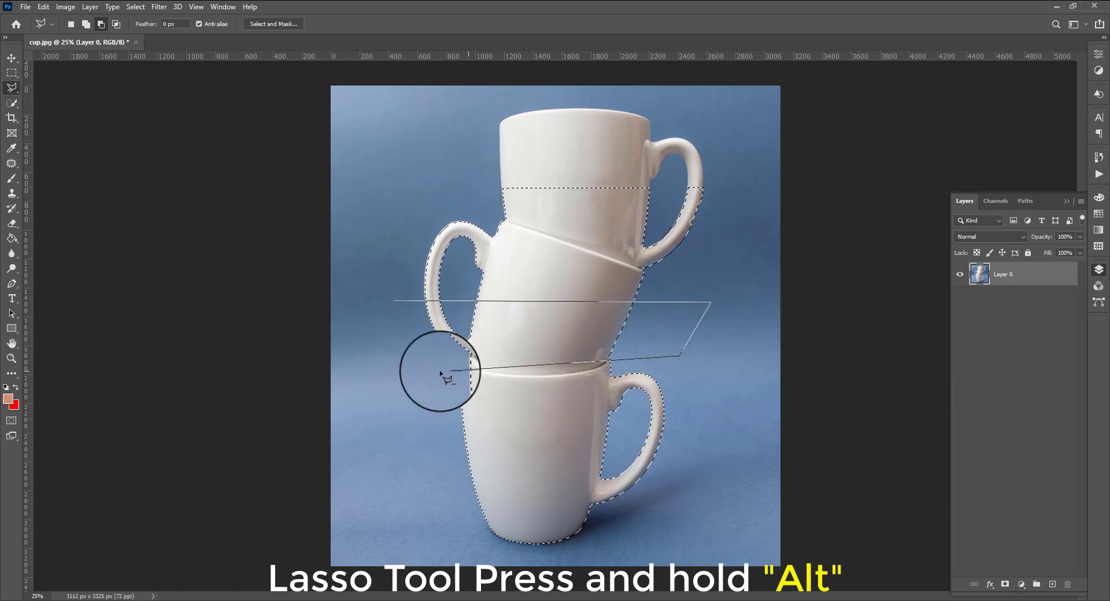
{"action": "left_click", "coordinate": [417, 355]}
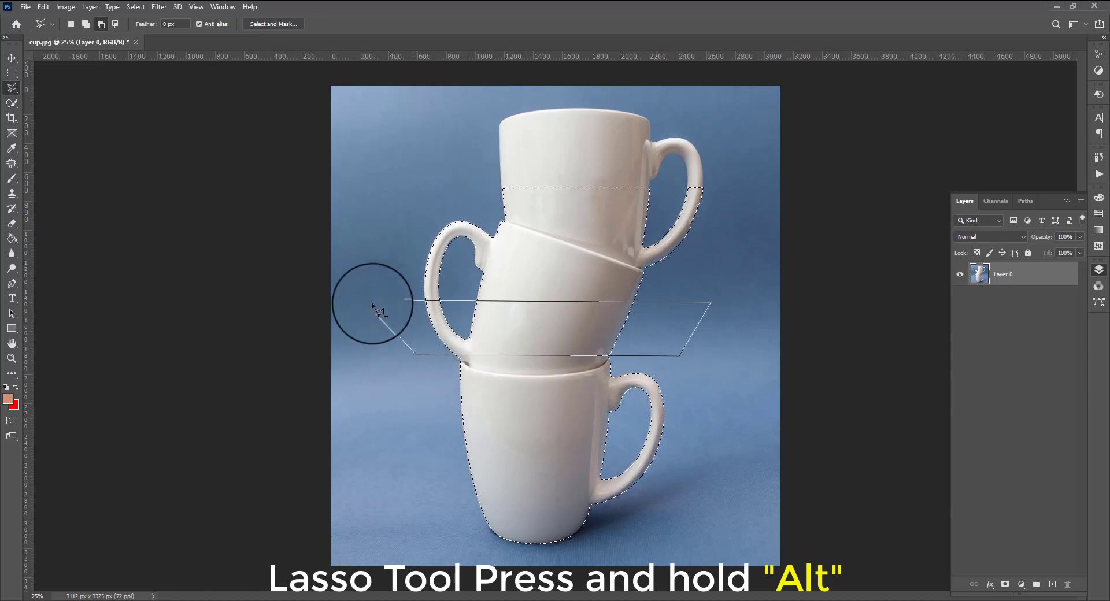
{"action": "left_click", "coordinate": [395, 300]}
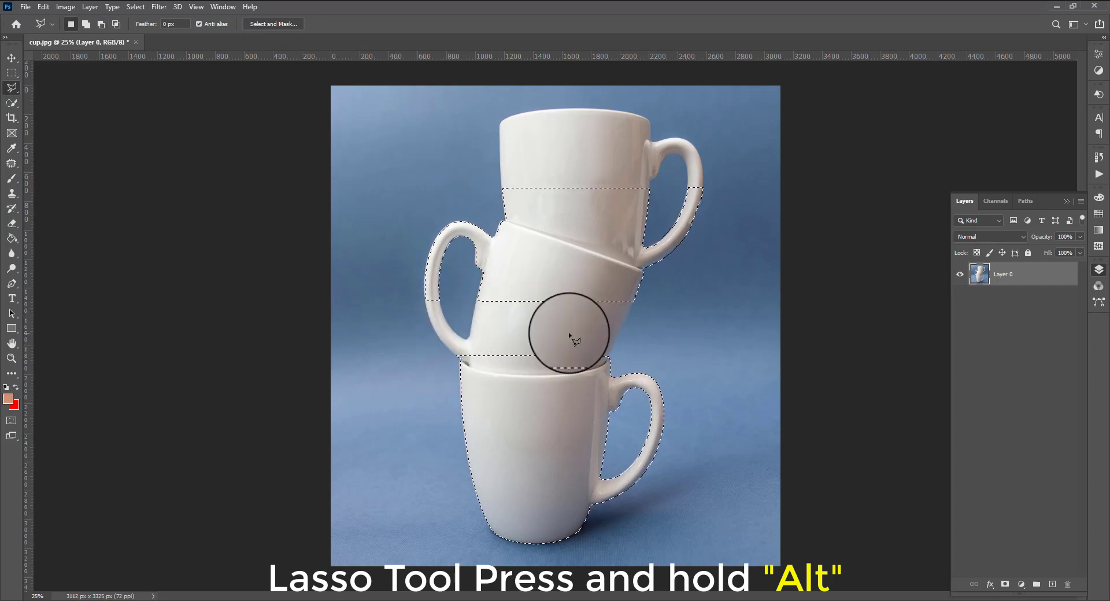
{"action": "left_click", "coordinate": [603, 334]}
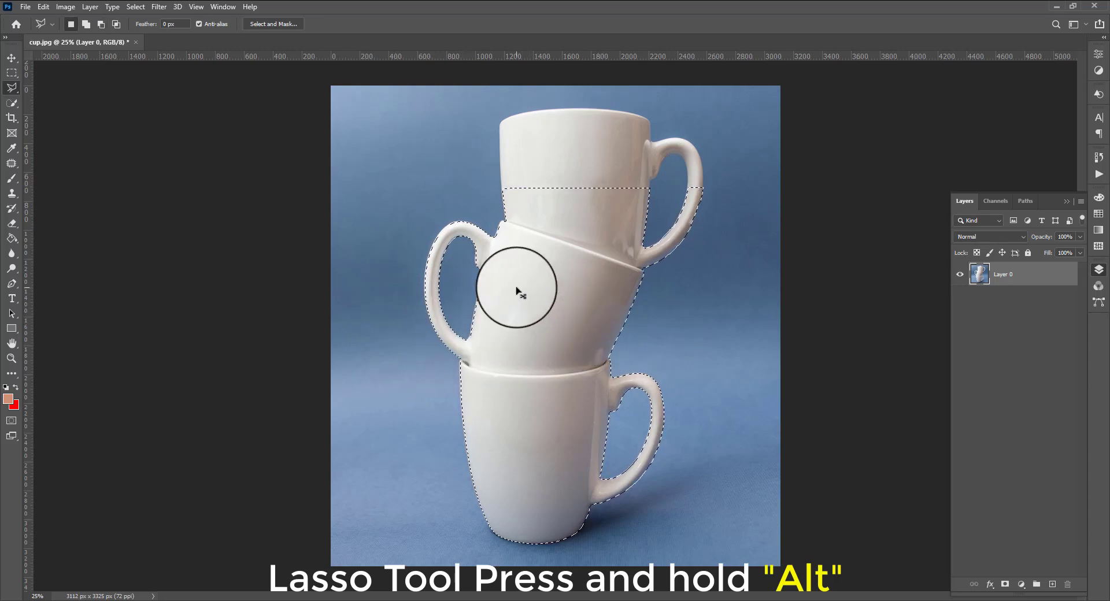
Switch to the Magnetic Lasso and subtract an edge-hugging band across the top cup.
{"action": "right_click", "coordinate": [12, 87]}
{"action": "left_click", "coordinate": [58, 110]}
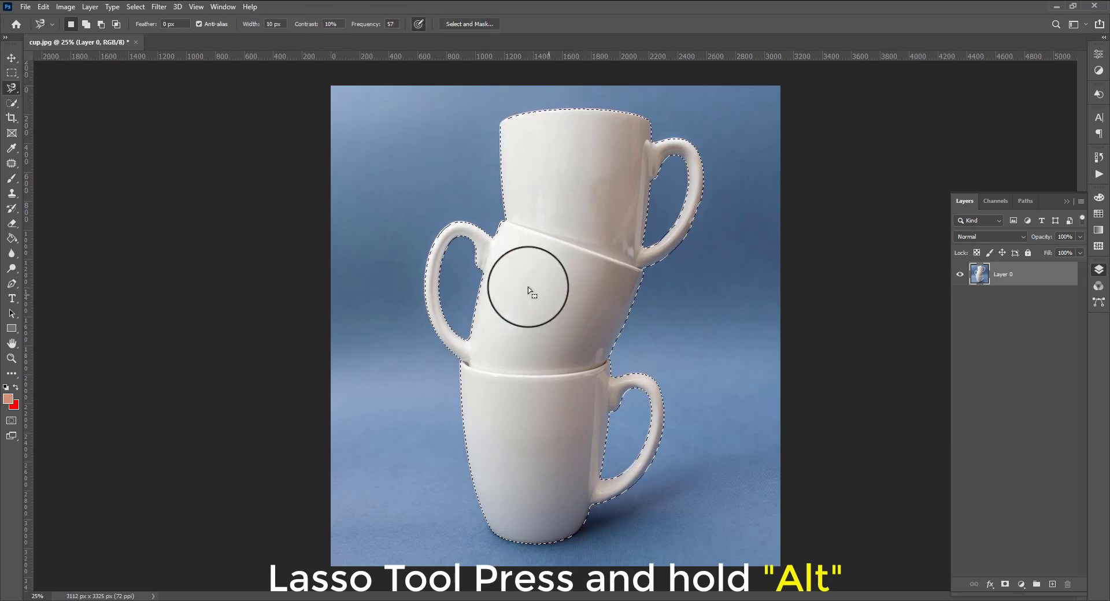
{"action": "key", "text": "alt"}
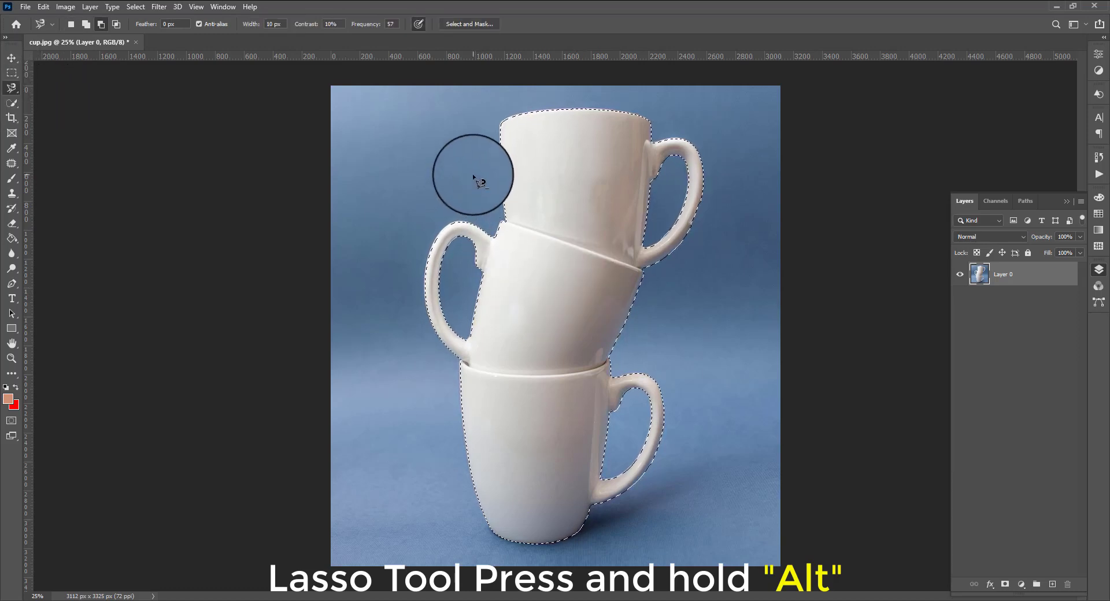
{"action": "left_click", "coordinate": [473, 174]}
{"action": "left_click", "coordinate": [758, 182]}
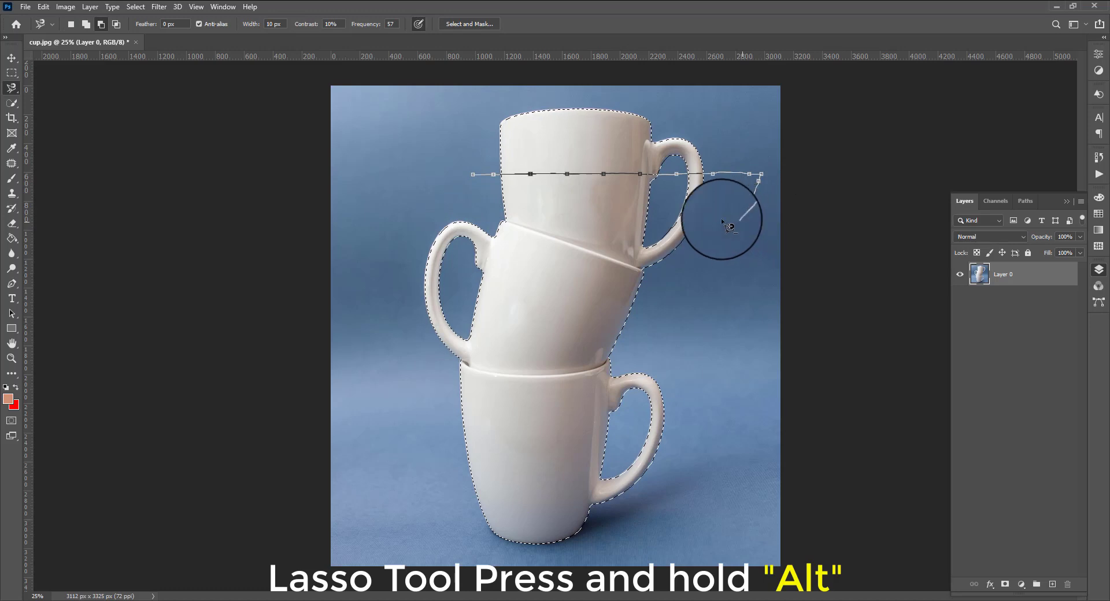
{"action": "left_click", "coordinate": [473, 179]}
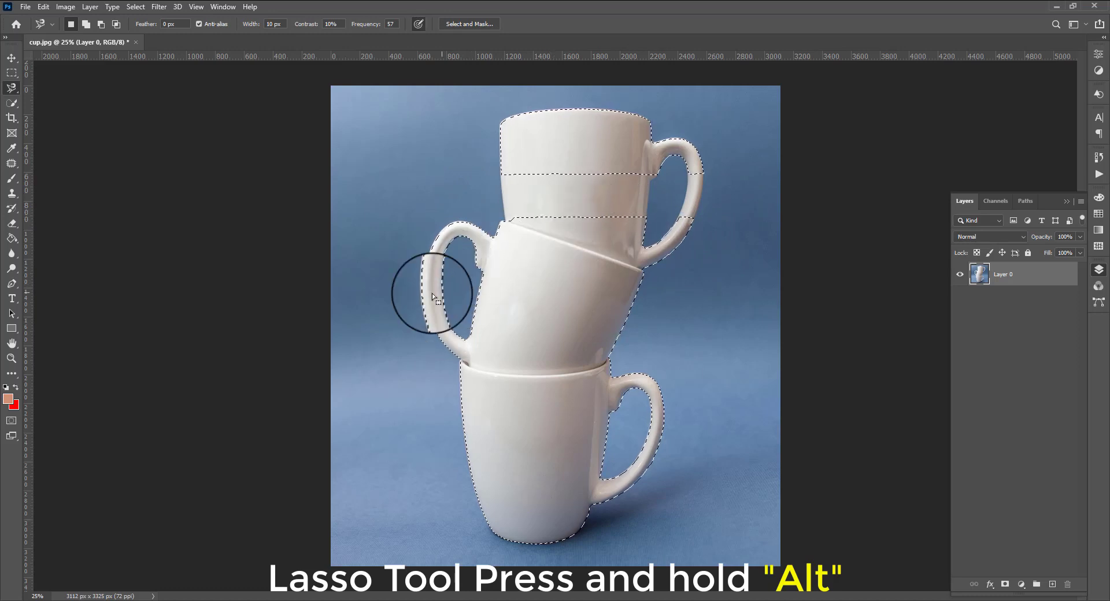
Abandon the outline across the middle cup and return to the freehand Lasso Tool.
{"action": "left_click", "coordinate": [408, 320]}
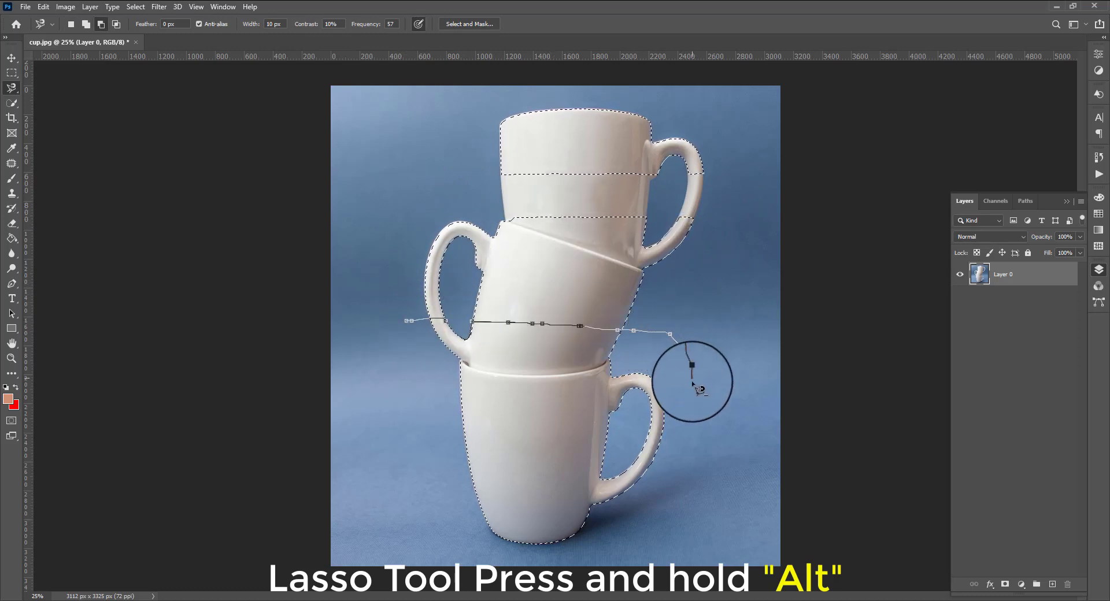
{"action": "left_click", "coordinate": [407, 321]}
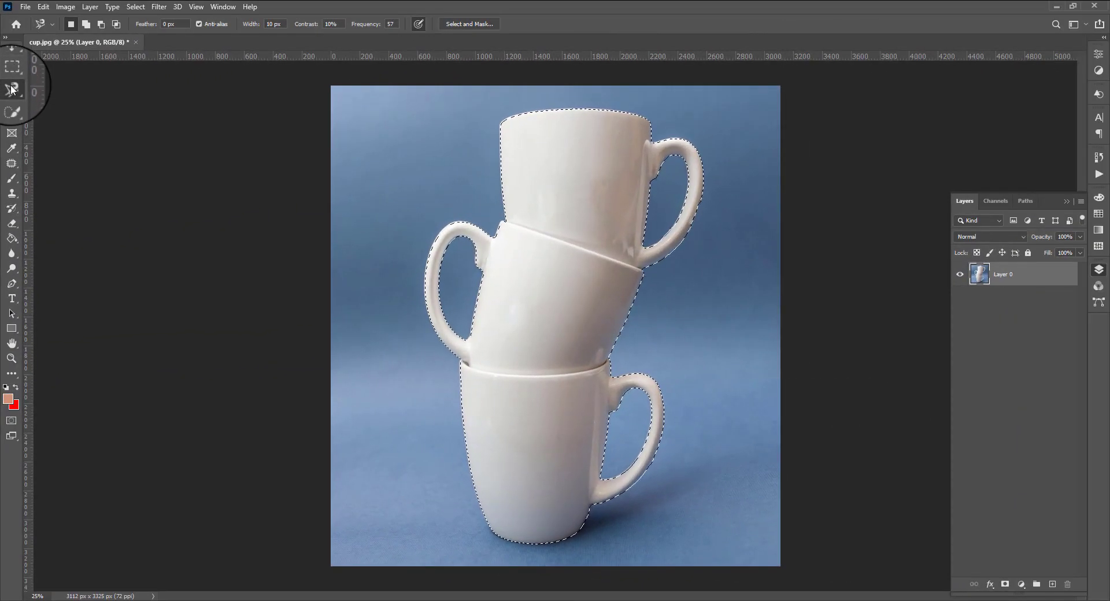
{"action": "right_click", "coordinate": [11, 88]}
{"action": "left_click", "coordinate": [41, 91]}
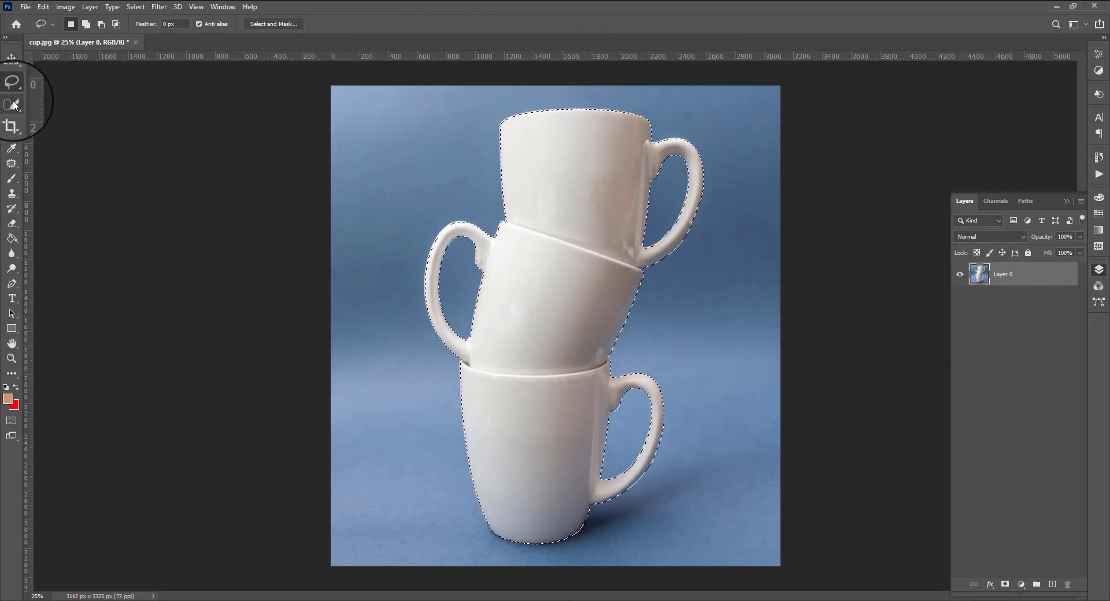
With the Quick Selection Tool, subtract the middle cup's handle and refine the lower cup's rim edge.
{"action": "left_click", "coordinate": [13, 105]}
{"action": "left_click", "coordinate": [61, 114]}
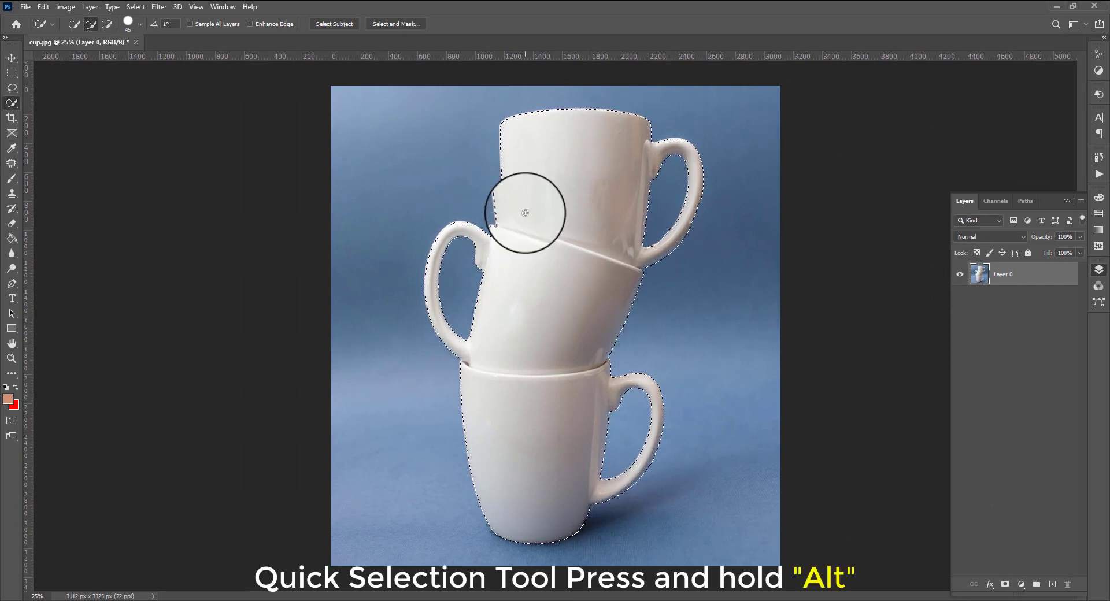
{"action": "mouse_move", "coordinate": [471, 161]}
{"action": "left_mouse_down"}
{"action": "mouse_move", "coordinate": [473, 287]}
{"action": "mouse_move", "coordinate": [508, 240]}
{"action": "mouse_move", "coordinate": [509, 302]}
{"action": "mouse_move", "coordinate": [547, 344]}
{"action": "mouse_move", "coordinate": [612, 377]}
{"action": "mouse_move", "coordinate": [607, 302]}
{"action": "mouse_move", "coordinate": [550, 253]}
{"action": "mouse_move", "coordinate": [636, 272]}
{"action": "mouse_move", "coordinate": [636, 293]}
{"action": "mouse_move", "coordinate": [578, 240]}
{"action": "mouse_move", "coordinate": [563, 251]}
{"action": "mouse_move", "coordinate": [575, 255]}
{"action": "mouse_move", "coordinate": [528, 377]}
{"action": "mouse_move", "coordinate": [550, 372]}
{"action": "mouse_move", "coordinate": [511, 362]}
{"action": "mouse_move", "coordinate": [439, 376]}
{"action": "left_mouse_up"}
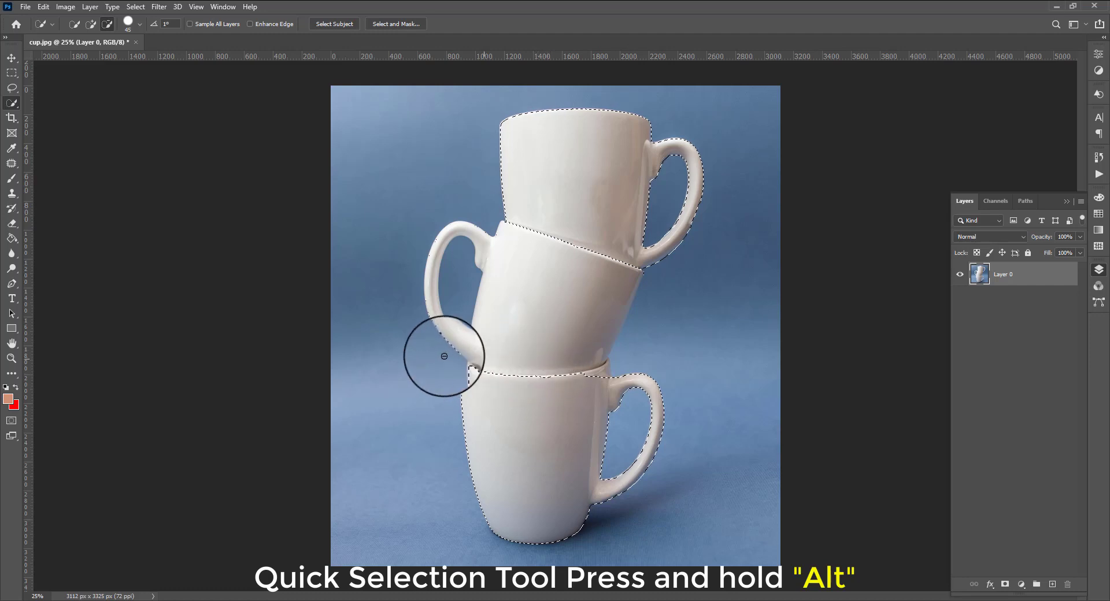
{"action": "left_click_drag", "start_coordinate": [429, 270], "coordinate": [421, 310]}
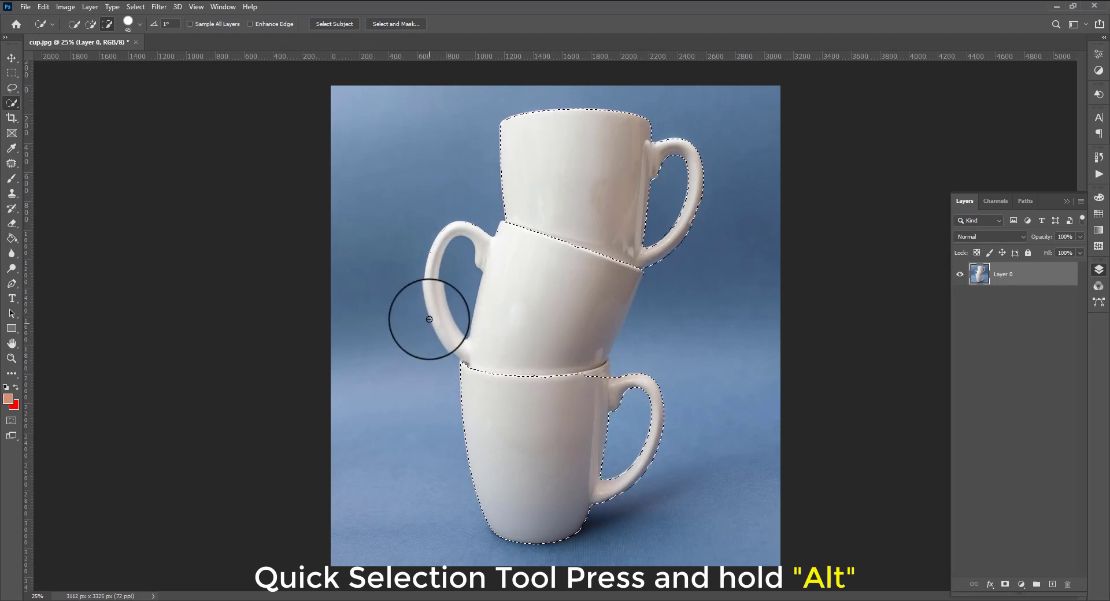
{"action": "left_click_drag", "start_coordinate": [639, 386], "coordinate": [600, 381]}
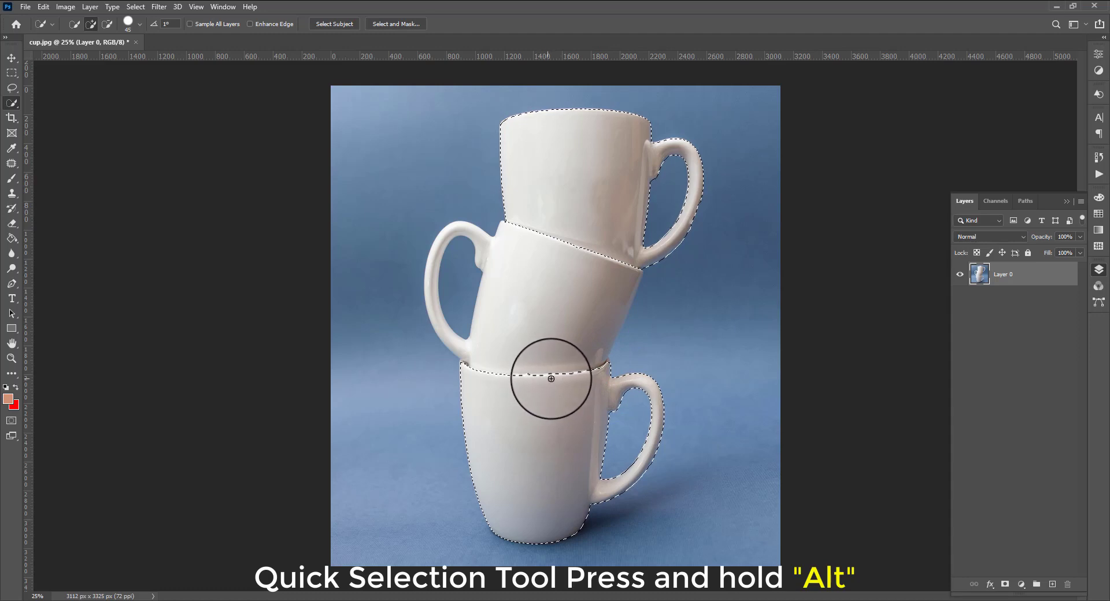
{"action": "left_click_drag", "start_coordinate": [552, 379], "coordinate": [509, 384]}
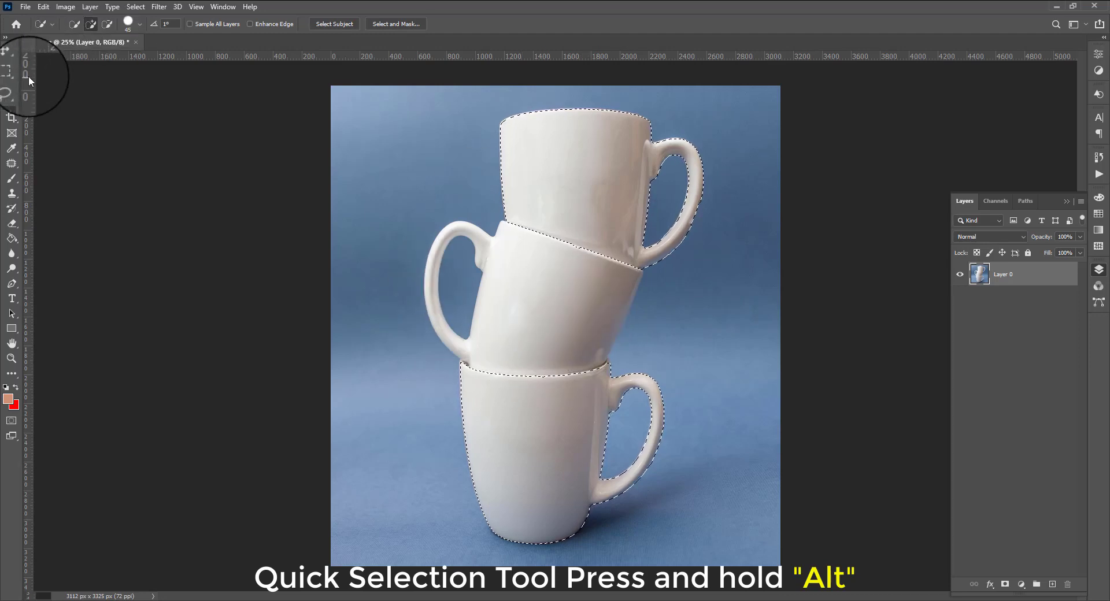
Switch to the Move tool, invert the selection to the background, then deselect everything.
{"action": "right_click", "coordinate": [11, 103]}
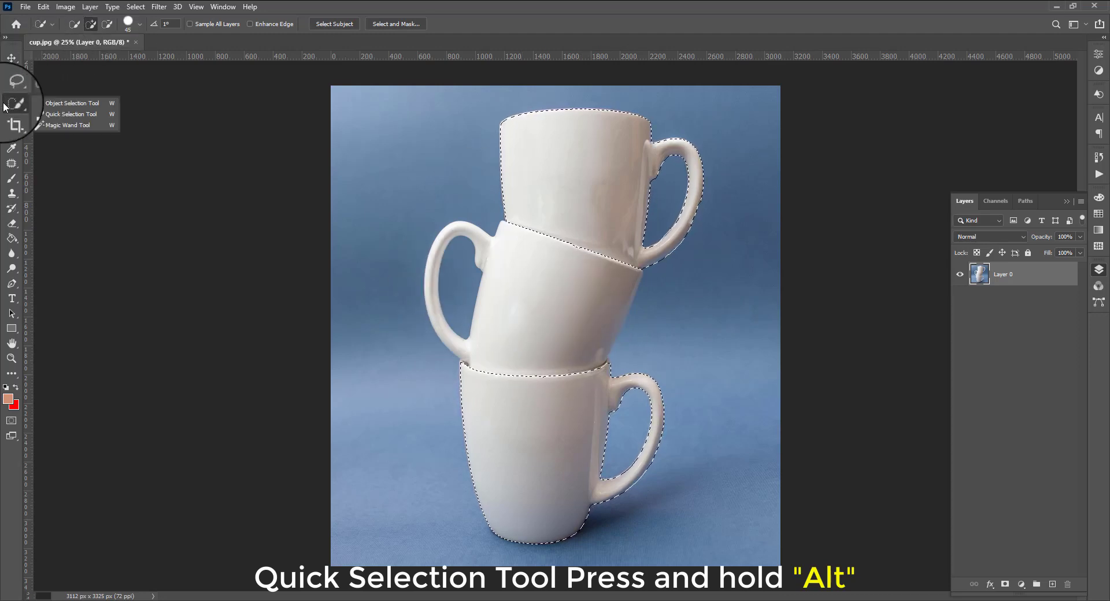
{"action": "left_click", "coordinate": [11, 58]}
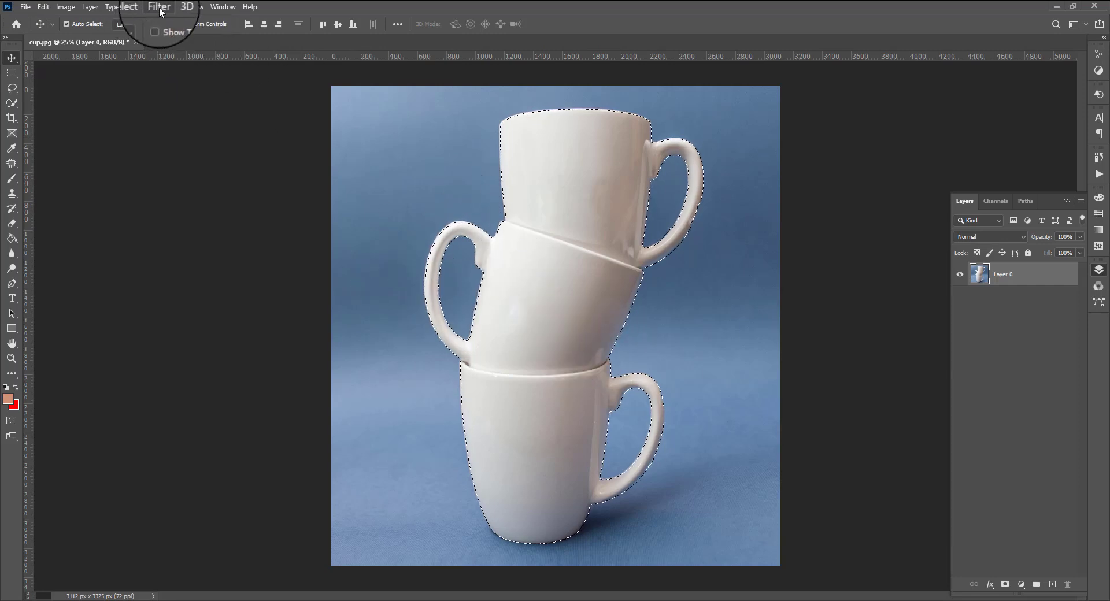
{"action": "left_click", "coordinate": [136, 7]}
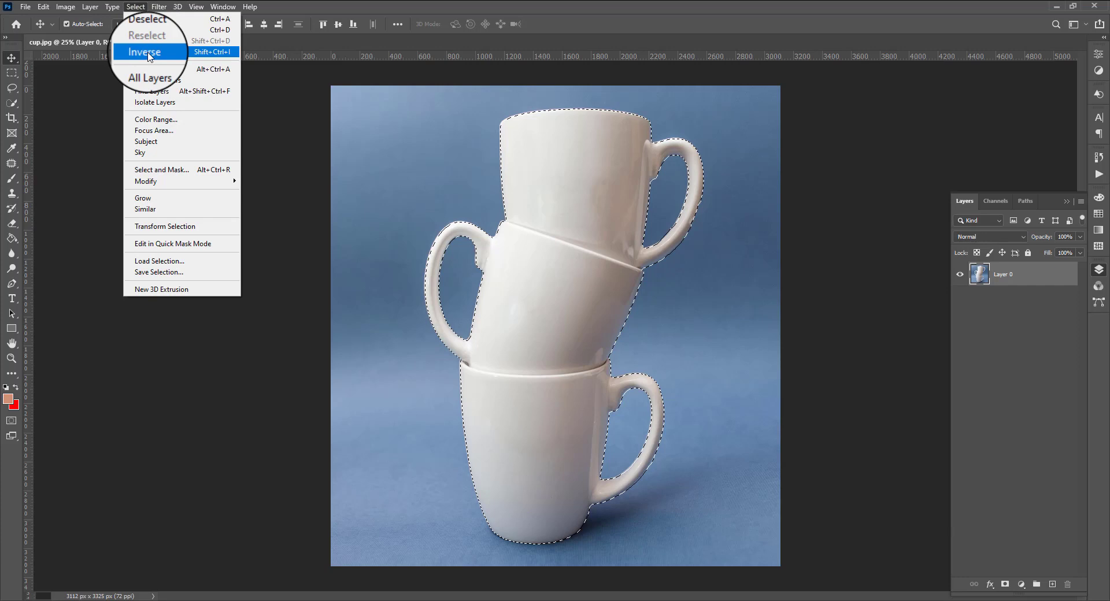
{"action": "left_click", "coordinate": [144, 52]}
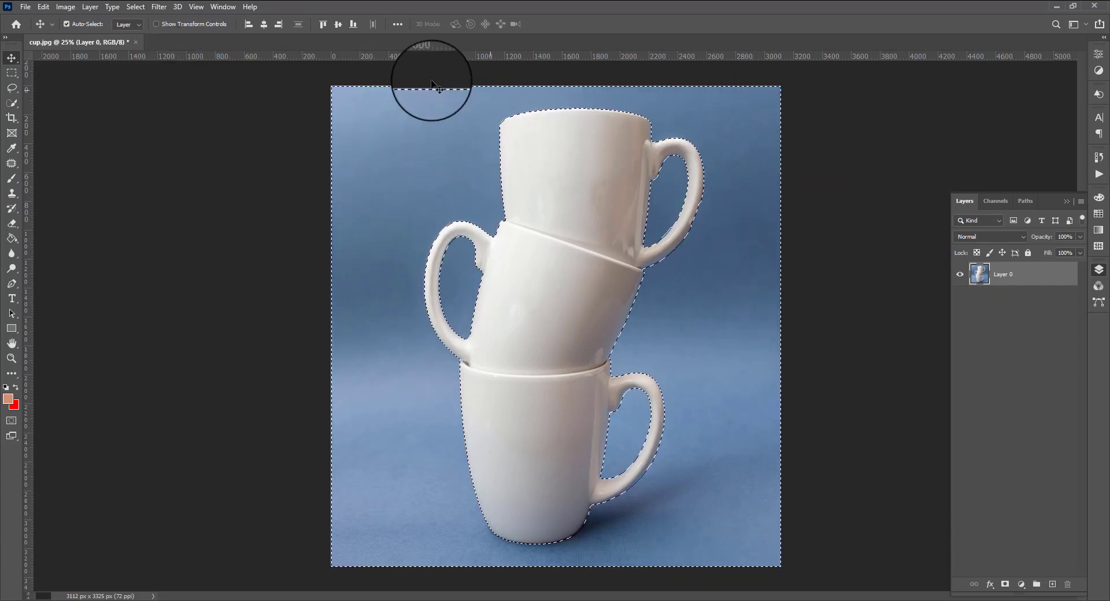
{"action": "left_click", "coordinate": [136, 7]}
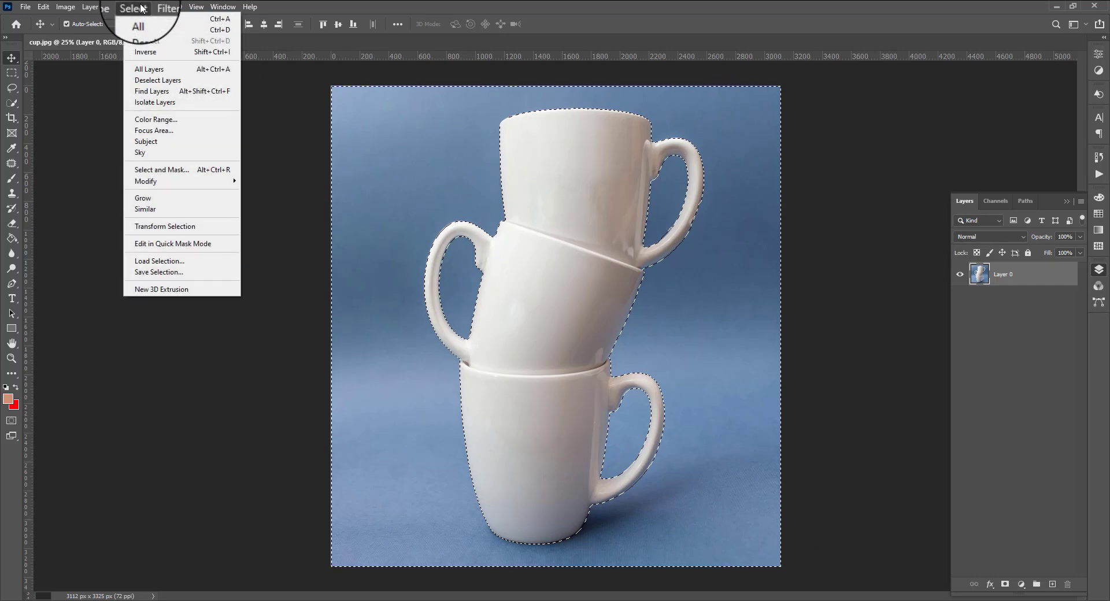
{"action": "left_click", "coordinate": [162, 34]}
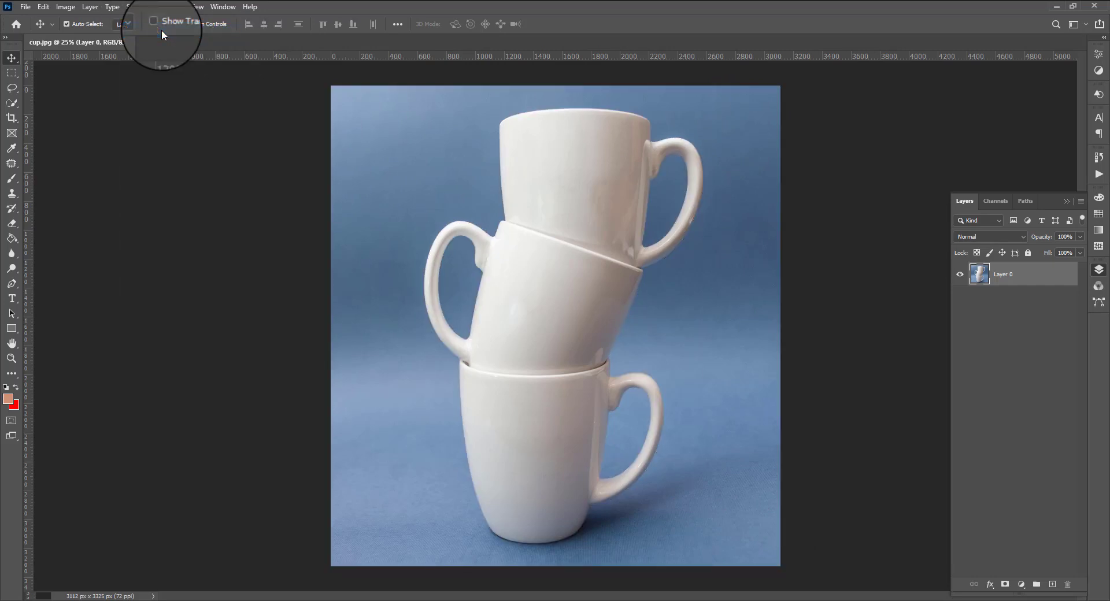